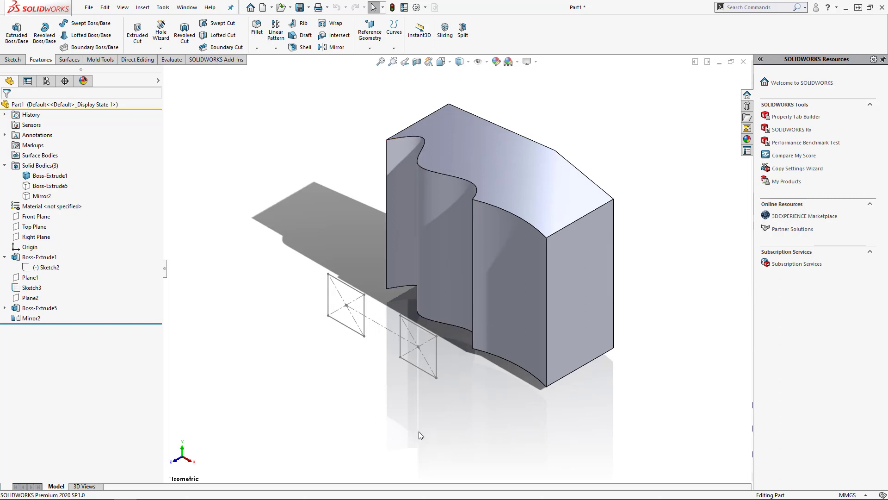
- Start an Extruded Boss/Base from Sketch3, the two squares, and reverse its direction toward the curved block
left_click(31, 288)
left_click(17, 32)
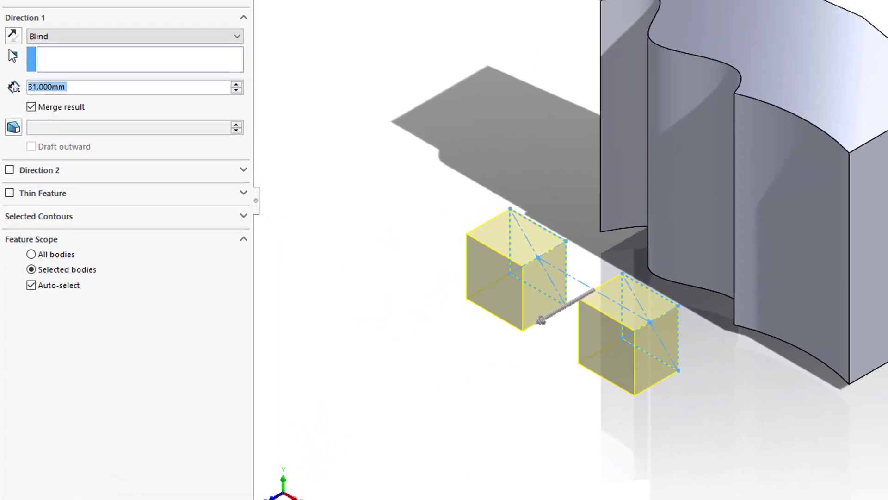
left_click(12, 36)
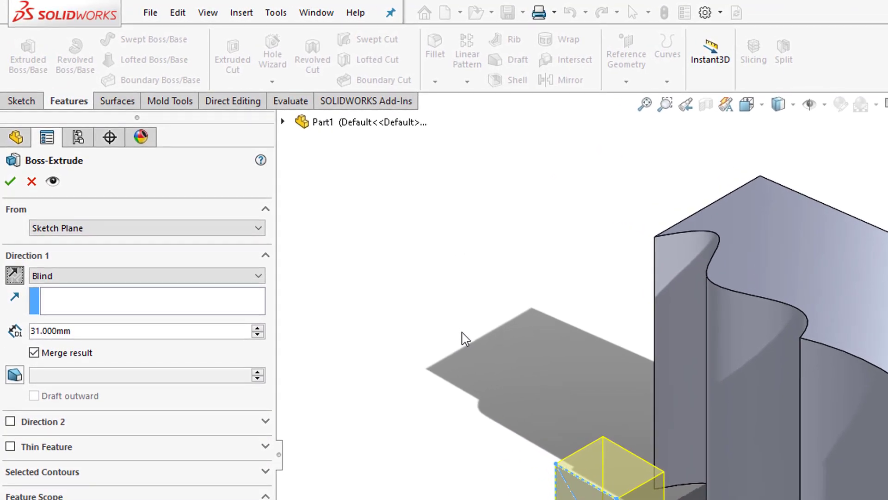
left_click(243, 277)
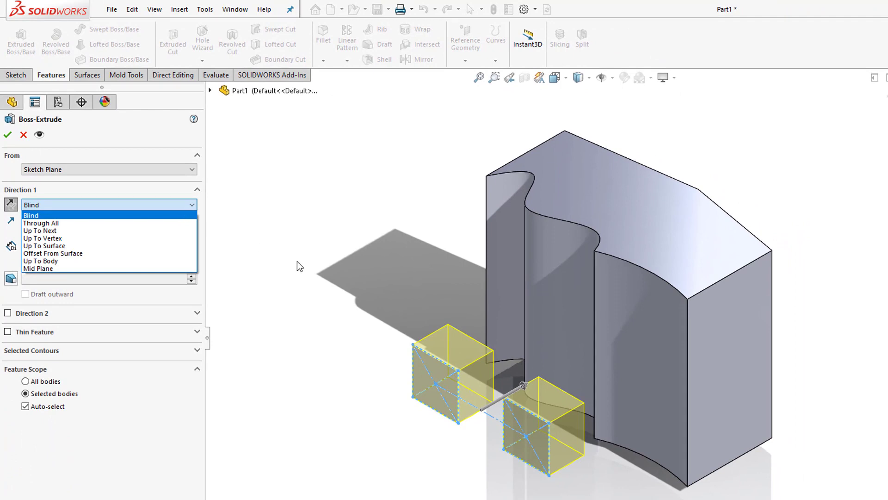
left_click(335, 267)
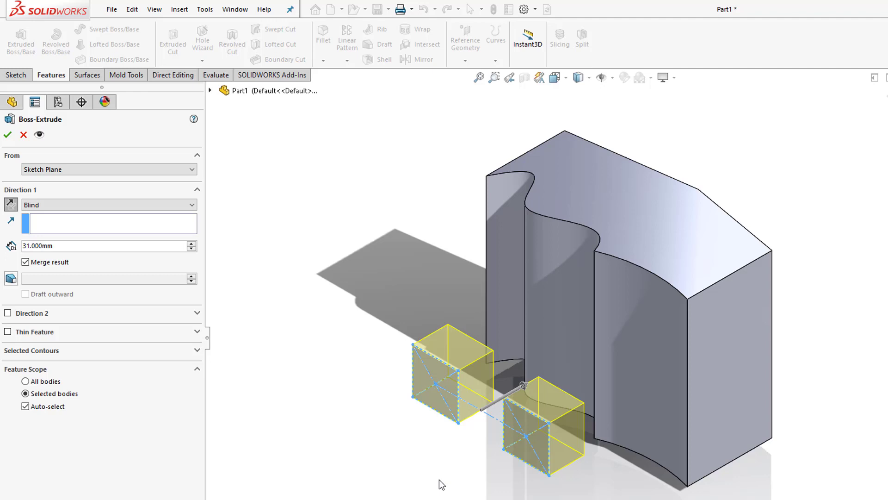
- Set the extrusion's Direction 1 end condition to Through All and inspect the preview at the block's far faces
left_click(168, 207)
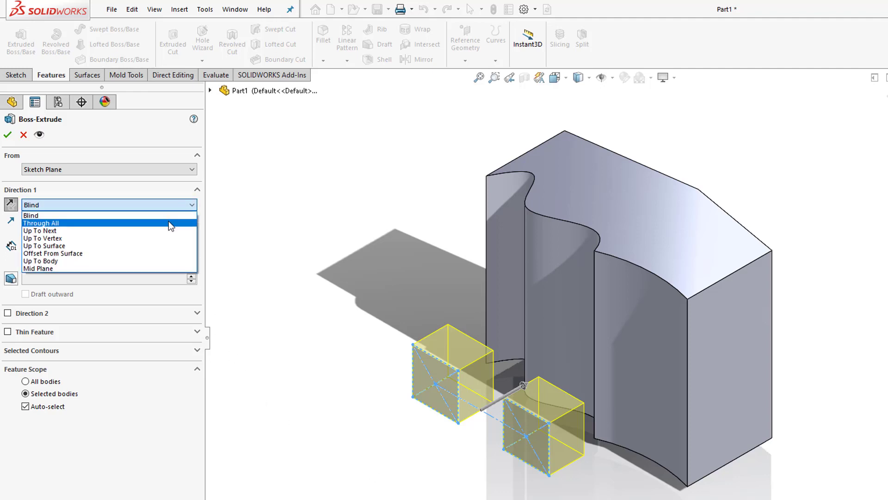
left_click(169, 224)
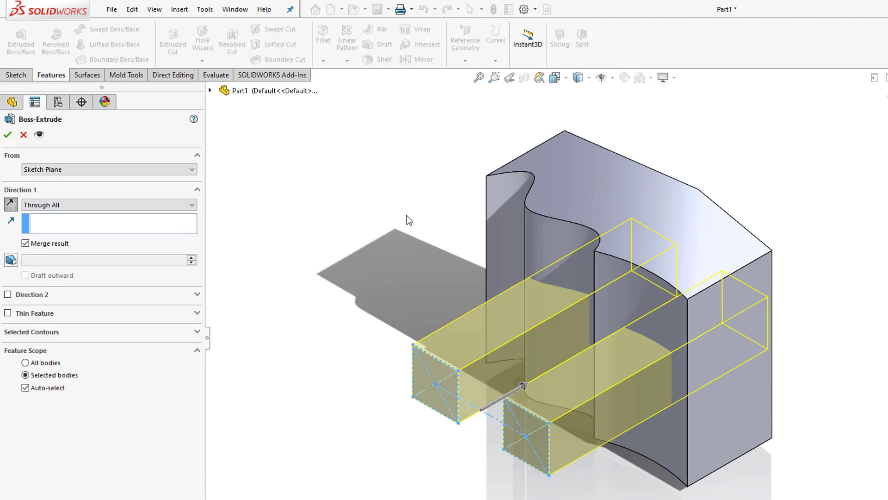
middle_click_drag(407, 215, 366, 331)
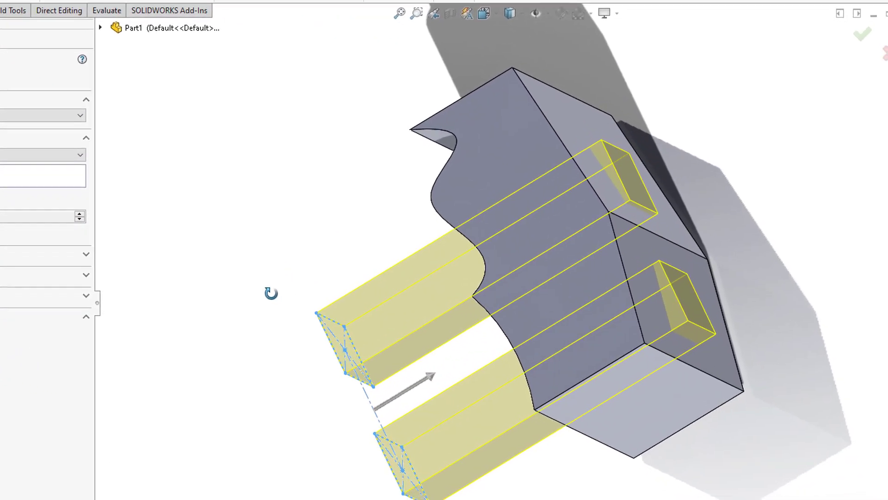
scroll(648, 231, "down", 5)
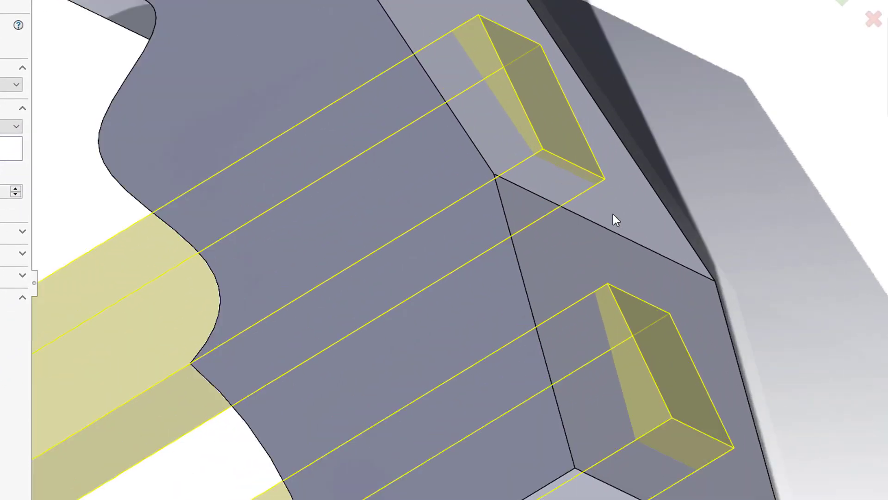
middle_click_drag(617, 209, 638, 251)
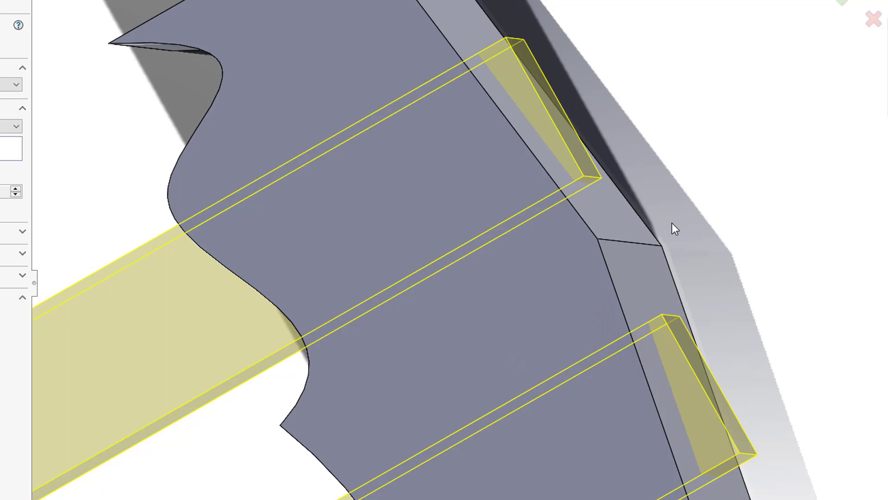
middle_click_drag(672, 229, 689, 215)
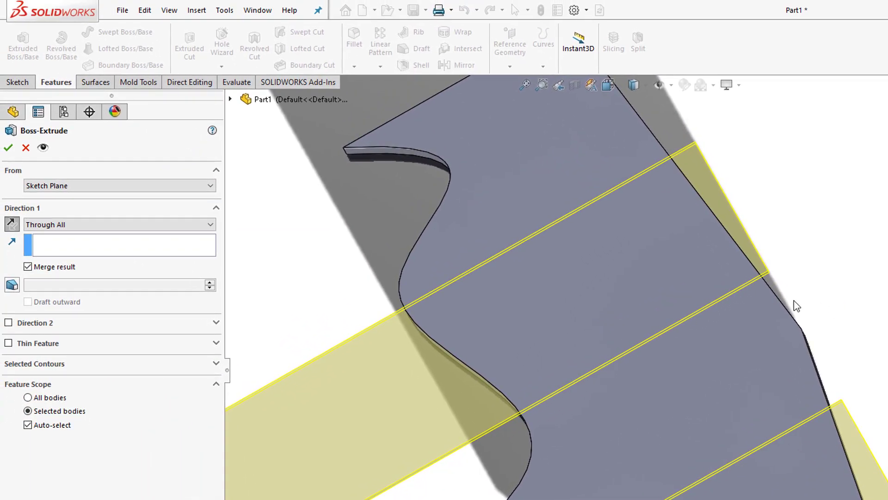
- Change the extrusion's end condition to Up To Next and inspect how the preview meets the block's curved faces
left_click(202, 229)
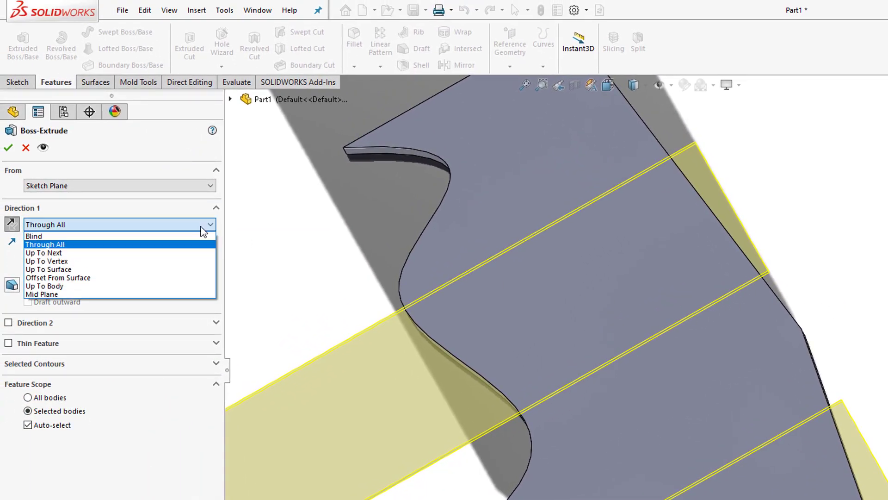
left_click(193, 258)
middle_click_drag(844, 312, 837, 268)
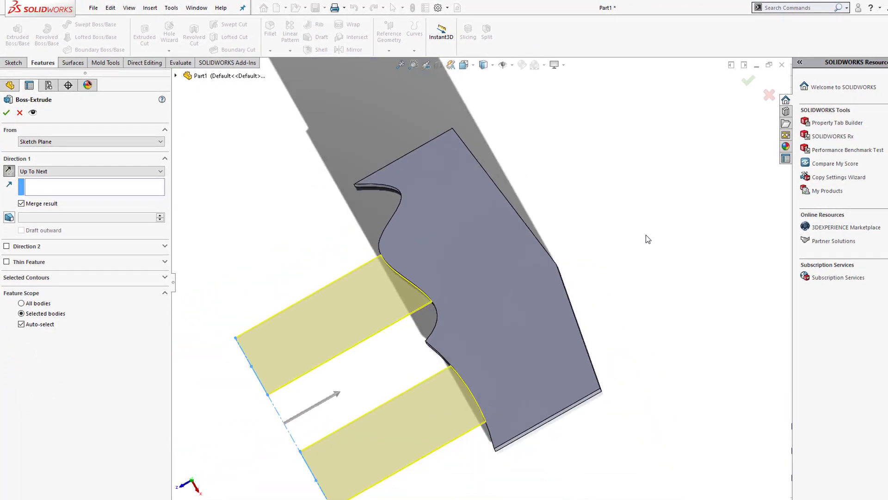
middle_click_drag(640, 204, 644, 154)
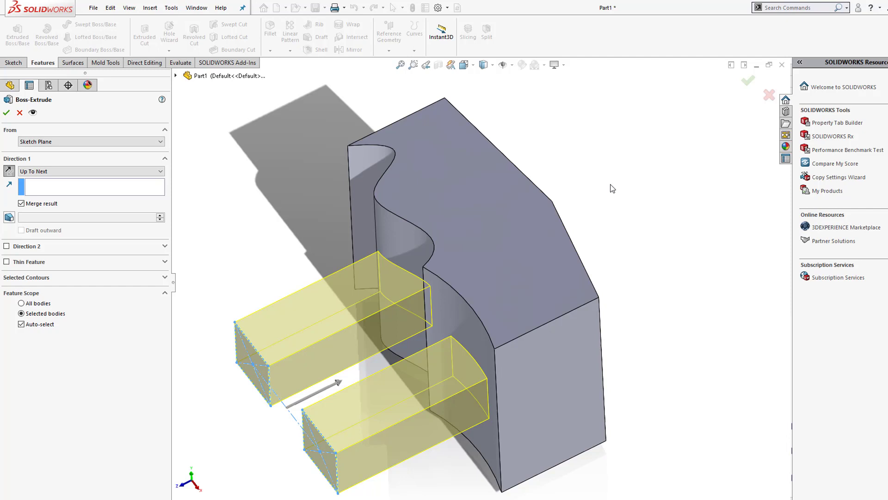
middle_click_drag(411, 318, 422, 270)
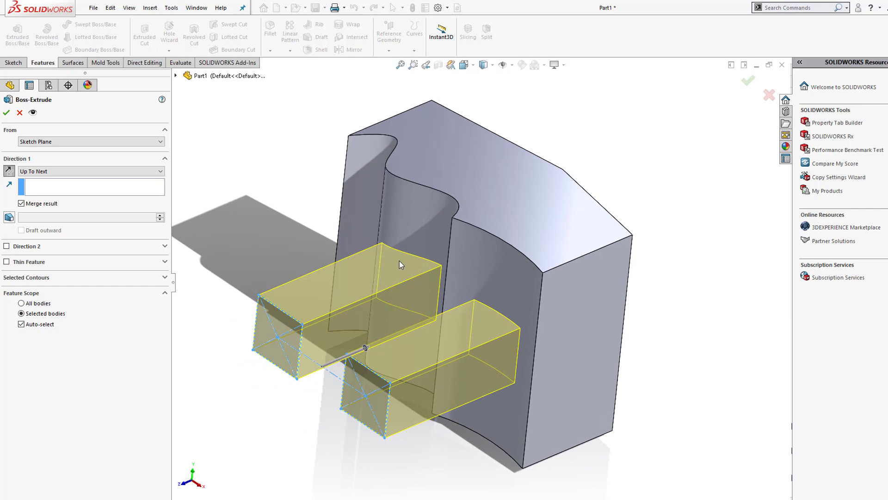
- Set the end condition to Up To Vertex, using the vertical edge between the block's curved faces as the end reference
left_click(59, 171)
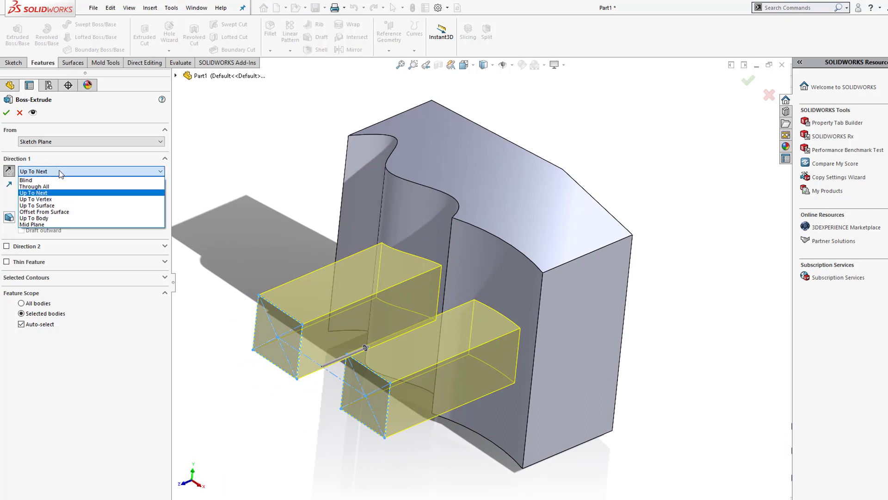
left_click(54, 200)
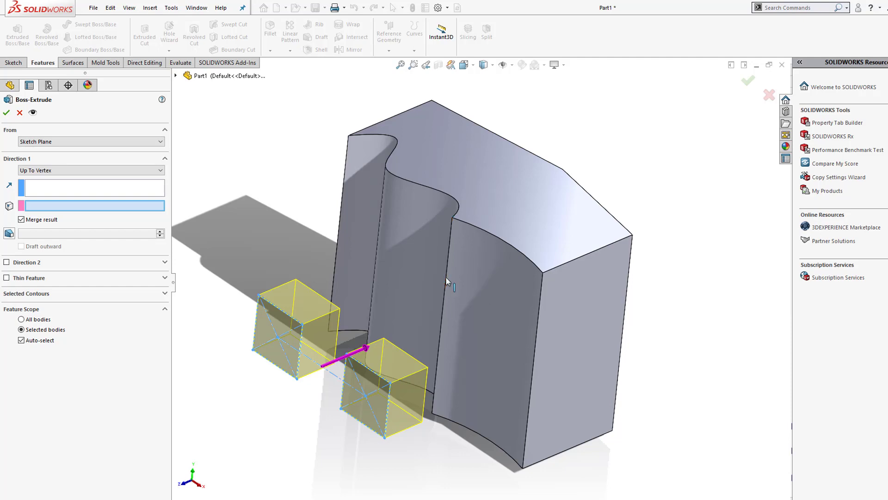
left_click(451, 263)
middle_click_drag(452, 263, 440, 381)
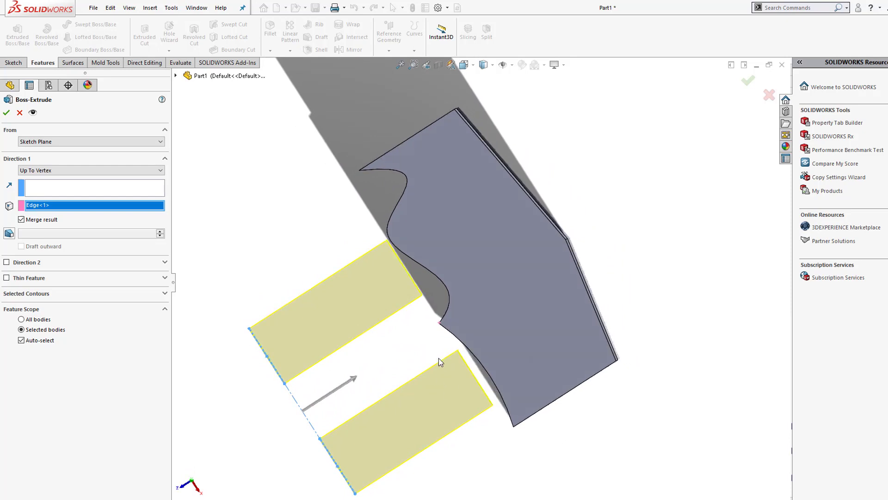
middle_click_drag(426, 332, 424, 324)
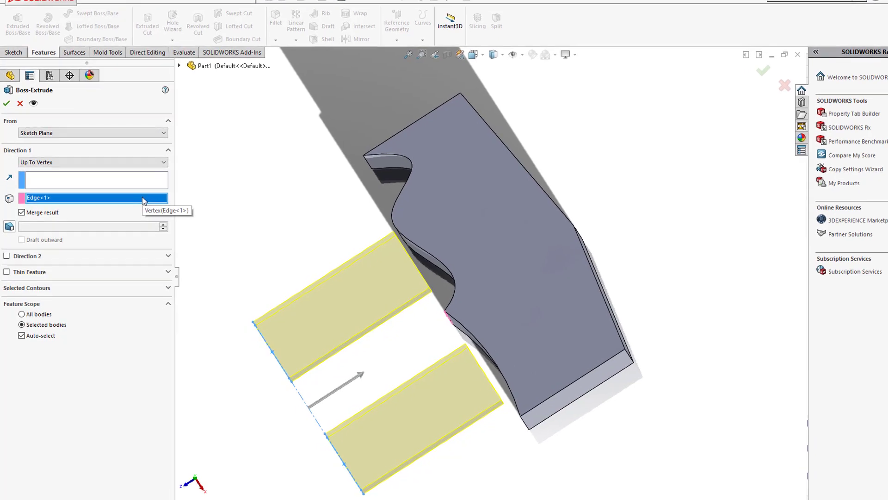
- Set the end condition to Up To Surface, ending at the block's concave face beside its flat end
left_click(169, 110)
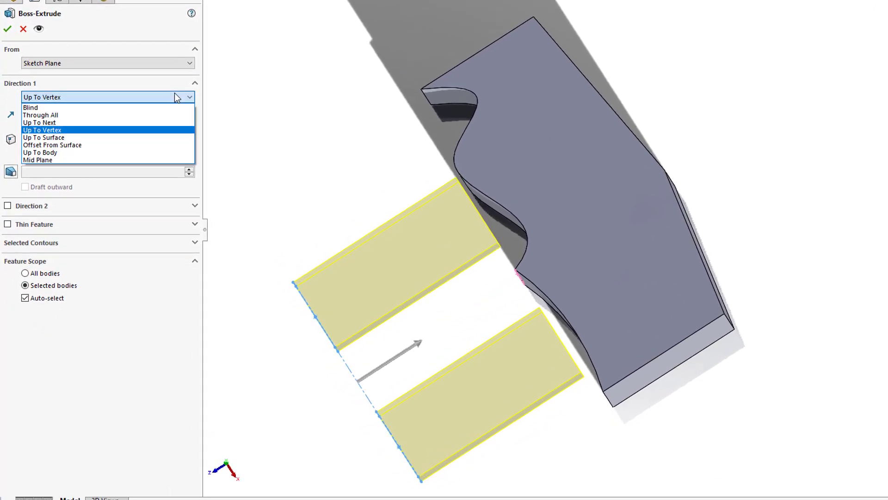
left_click(163, 137)
middle_click_drag(391, 192, 422, 93)
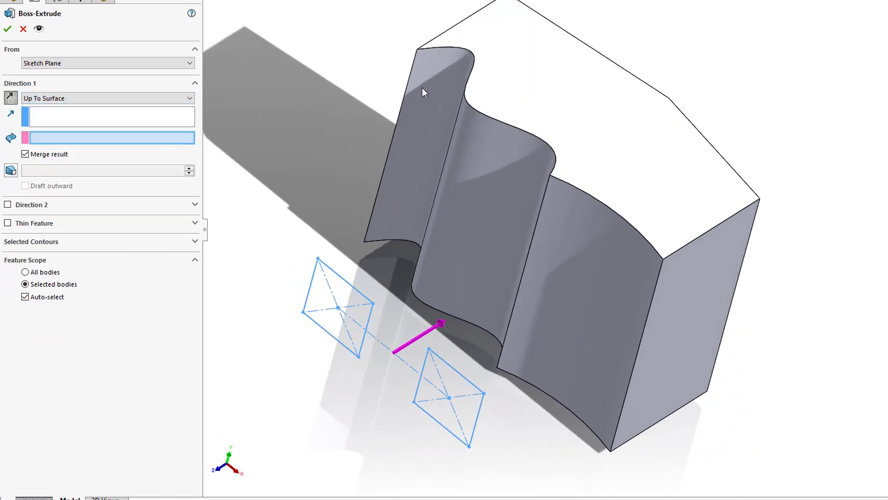
left_click(557, 273)
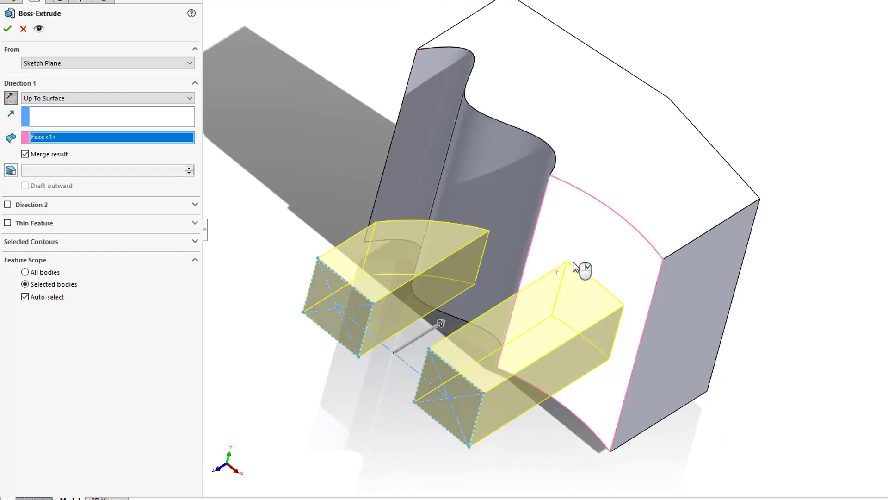
middle_click_drag(601, 248, 578, 342)
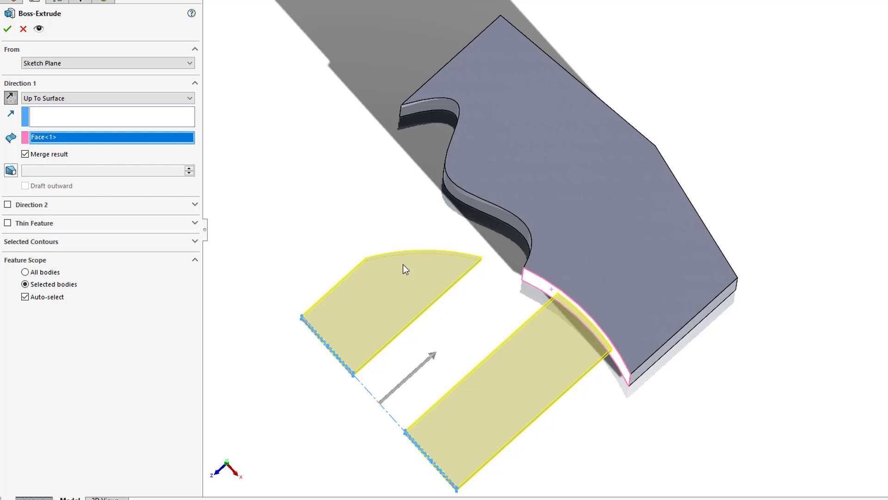
- Set the end condition to Offset From Surface with Translate surface enabled and a 5 mm offset from the selected concave face
left_click(148, 96)
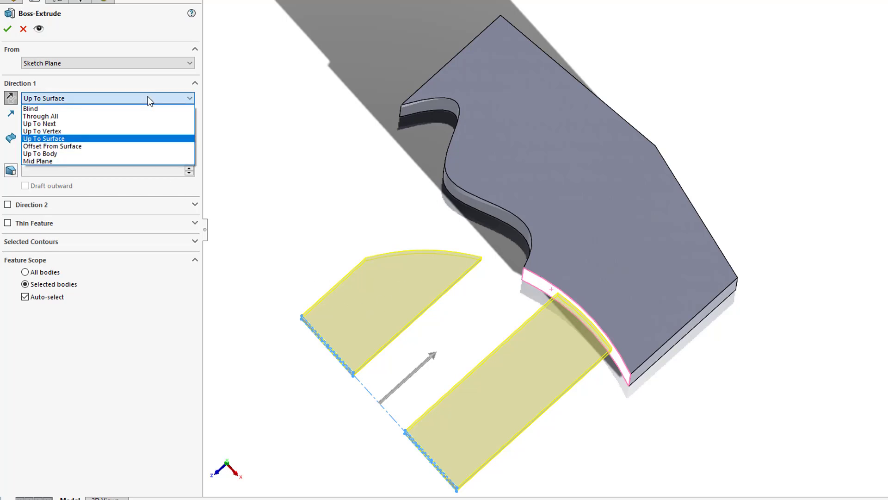
left_click(138, 146)
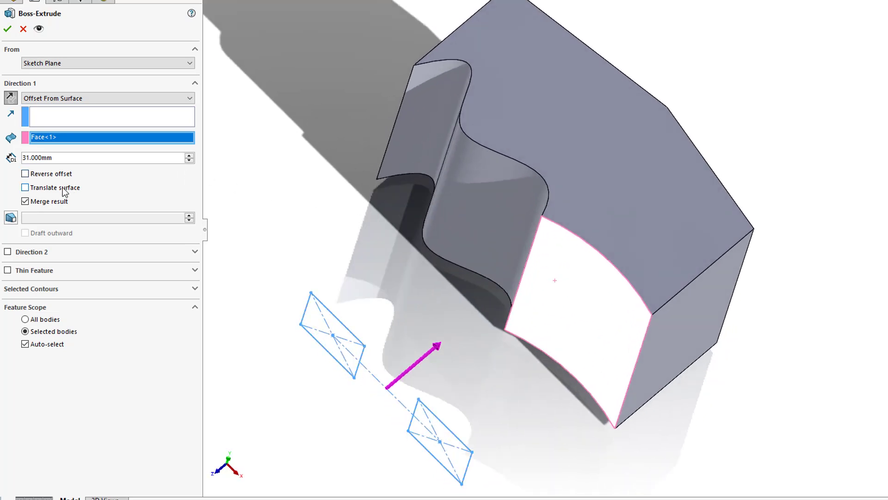
left_click(65, 187)
middle_click_drag(465, 307, 450, 360)
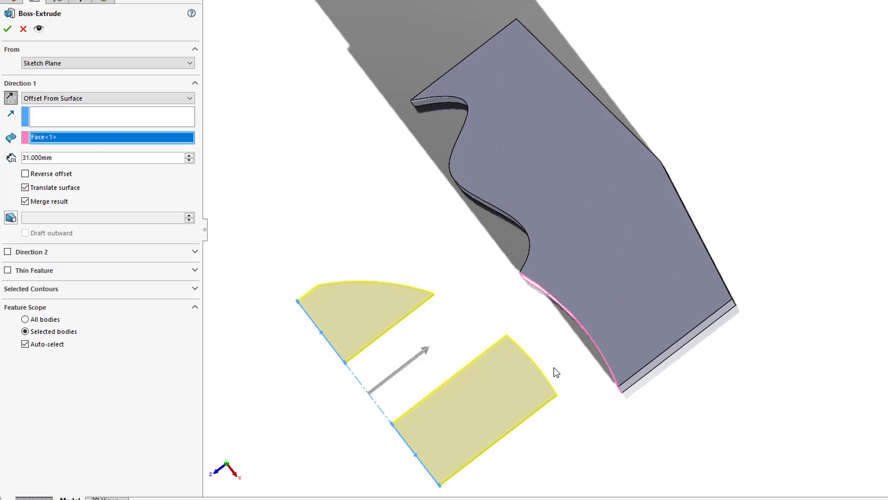
left_click_drag(137, 158, 21, 150)
type("5")
key("Return")
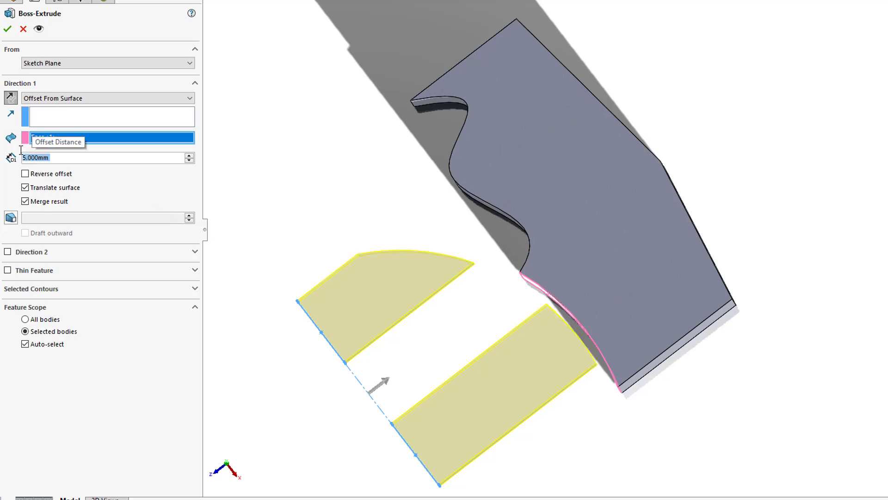
middle_click_drag(588, 332, 592, 332)
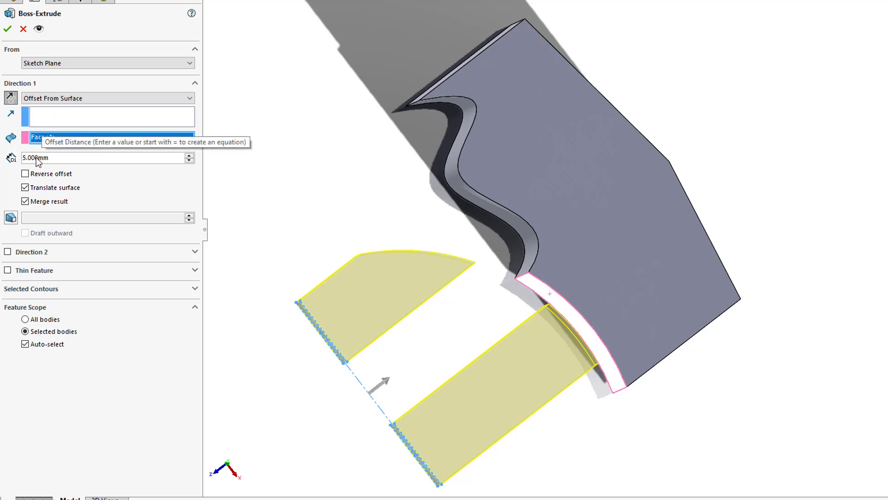
- Set the end condition to Up To Body and pick the curved block as the target body
left_click(73, 99)
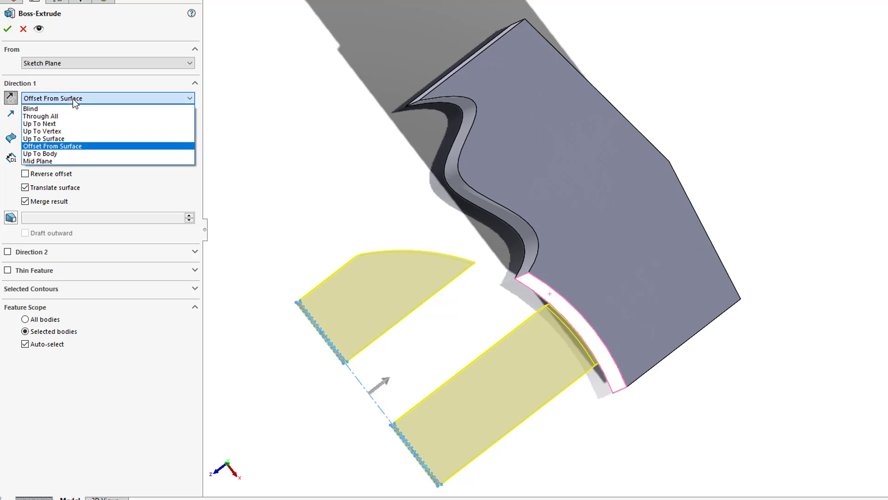
left_click(67, 153)
middle_click_drag(438, 337, 429, 247)
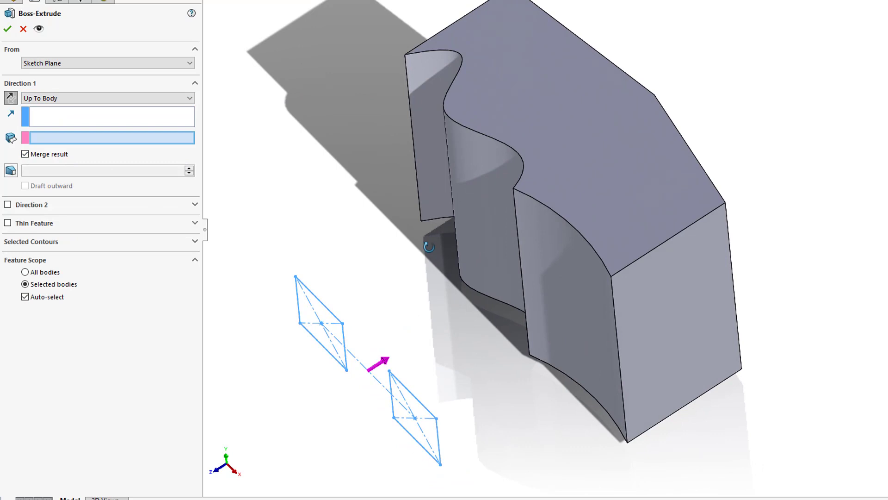
left_click(474, 249)
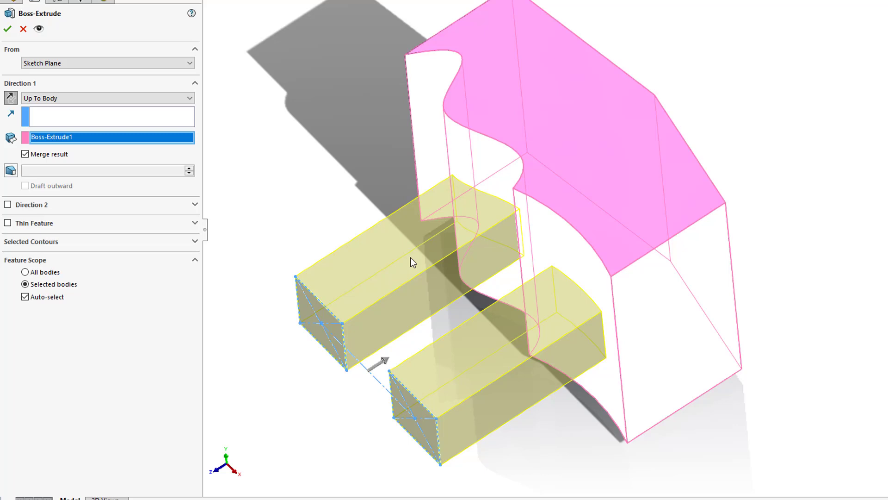
- Set the extrusion's end condition to Mid Plane with a total depth of 30 mm
left_click(157, 101)
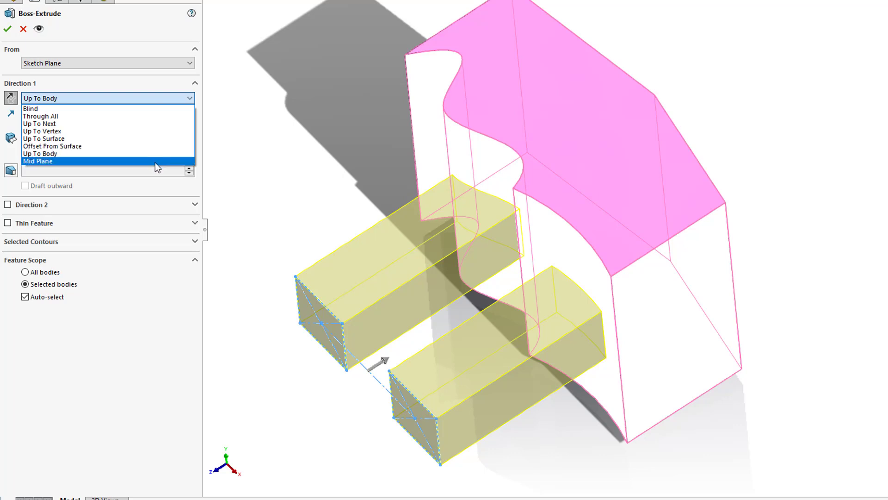
left_click(154, 160)
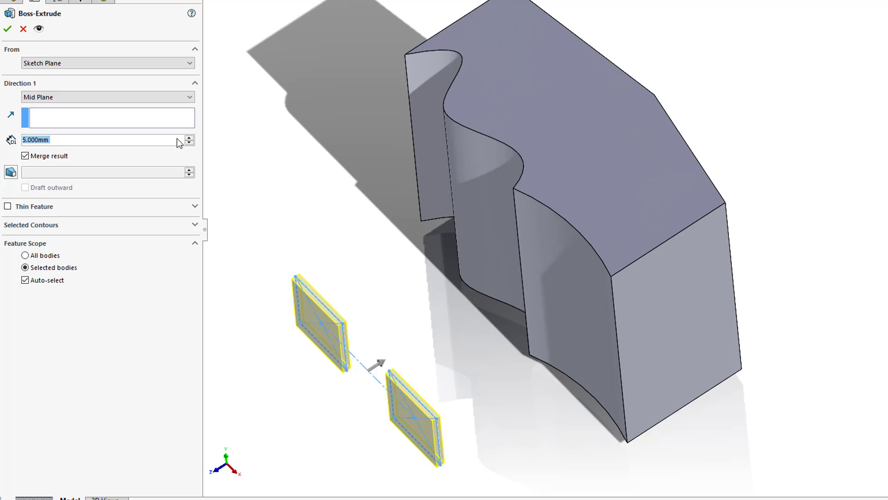
type("30")
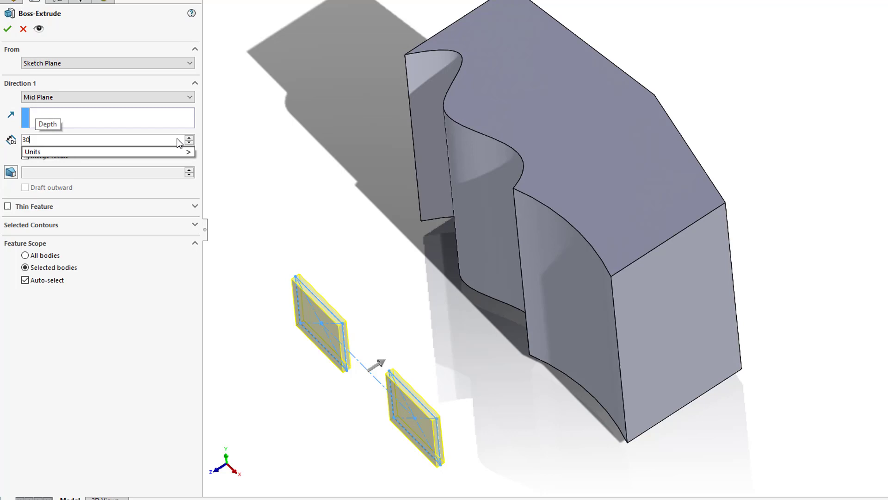
key("Return")
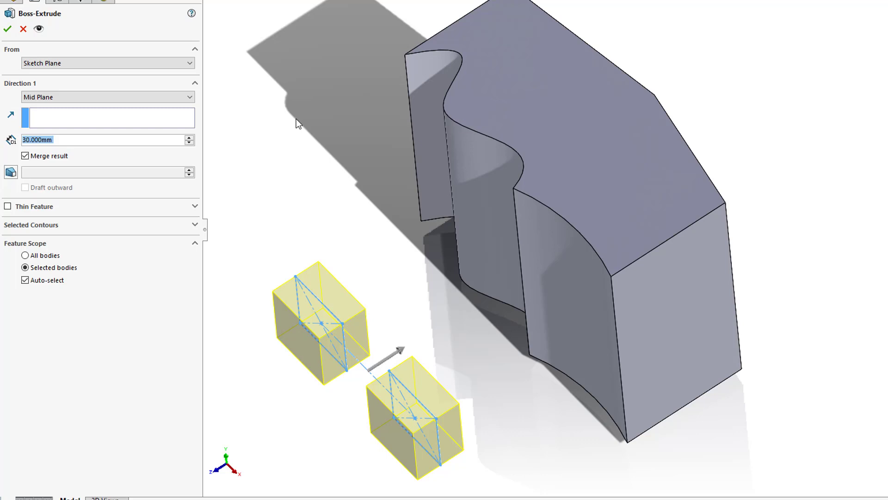
- Switch the extrusion's end condition from Mid Plane to Up To Next and accept the feature
right_click(325, 111)
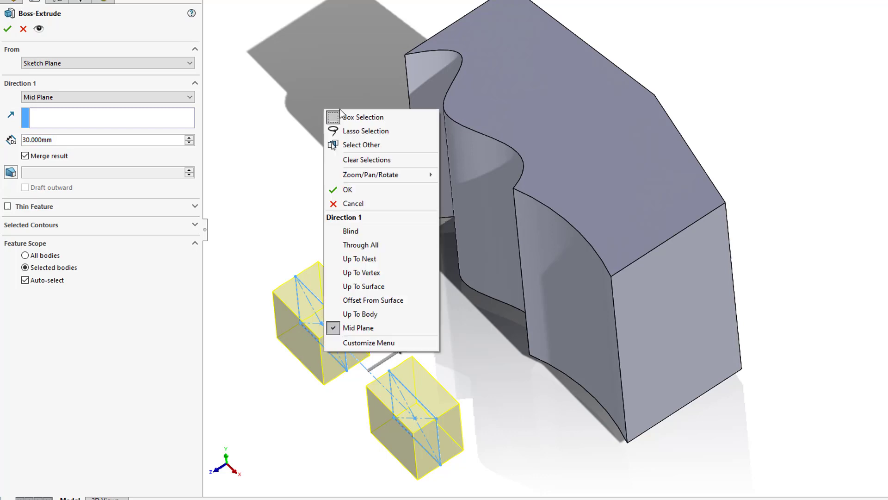
left_click(379, 259)
key("Return")
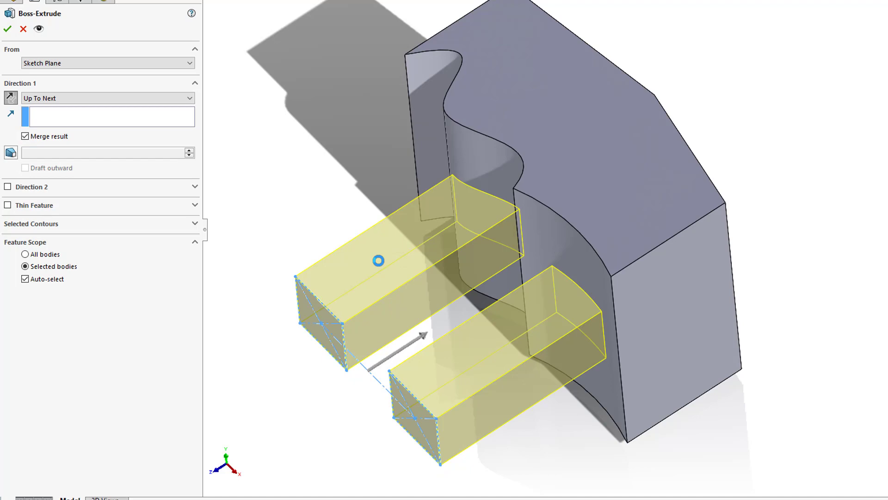